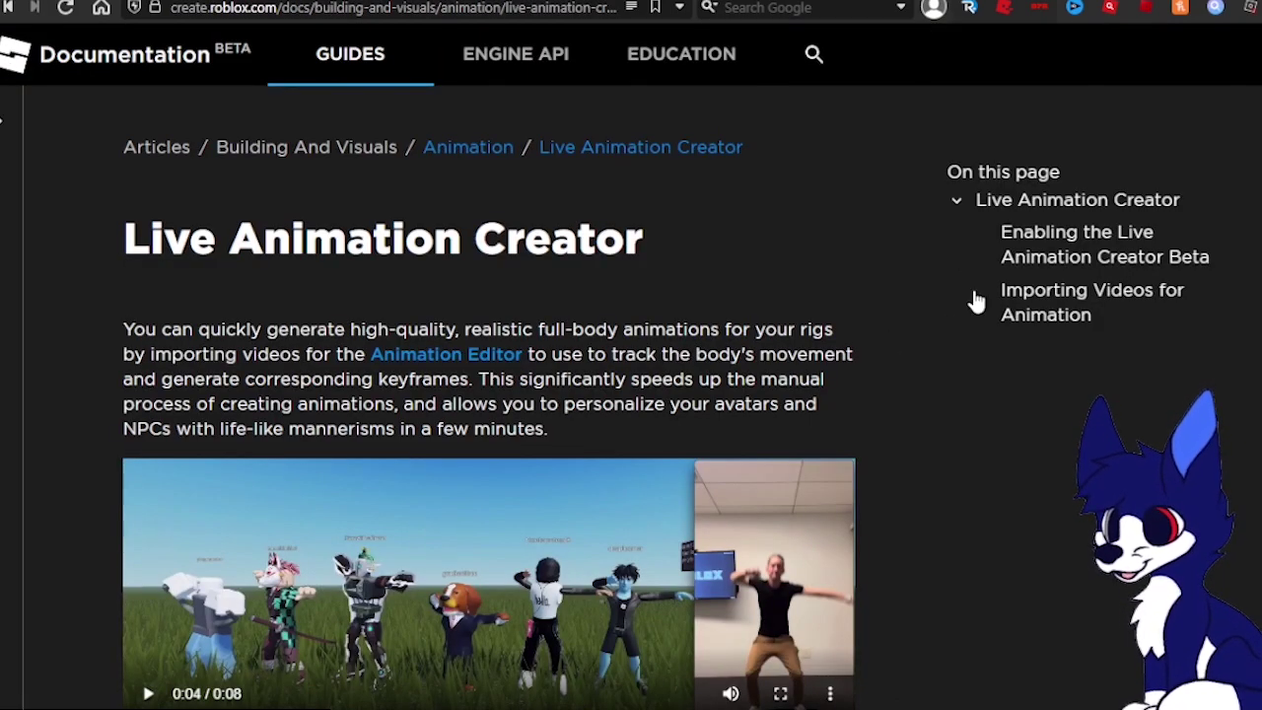
Step: Play the Live Animation Creator demo video on the documentation page to 0:08
{"action": "scroll", "coordinate": [960, 293], "scroll_direction": "down", "scroll_amount": 3}
{"action": "scroll", "coordinate": [986, 444], "scroll_direction": "up", "scroll_amount": 2}
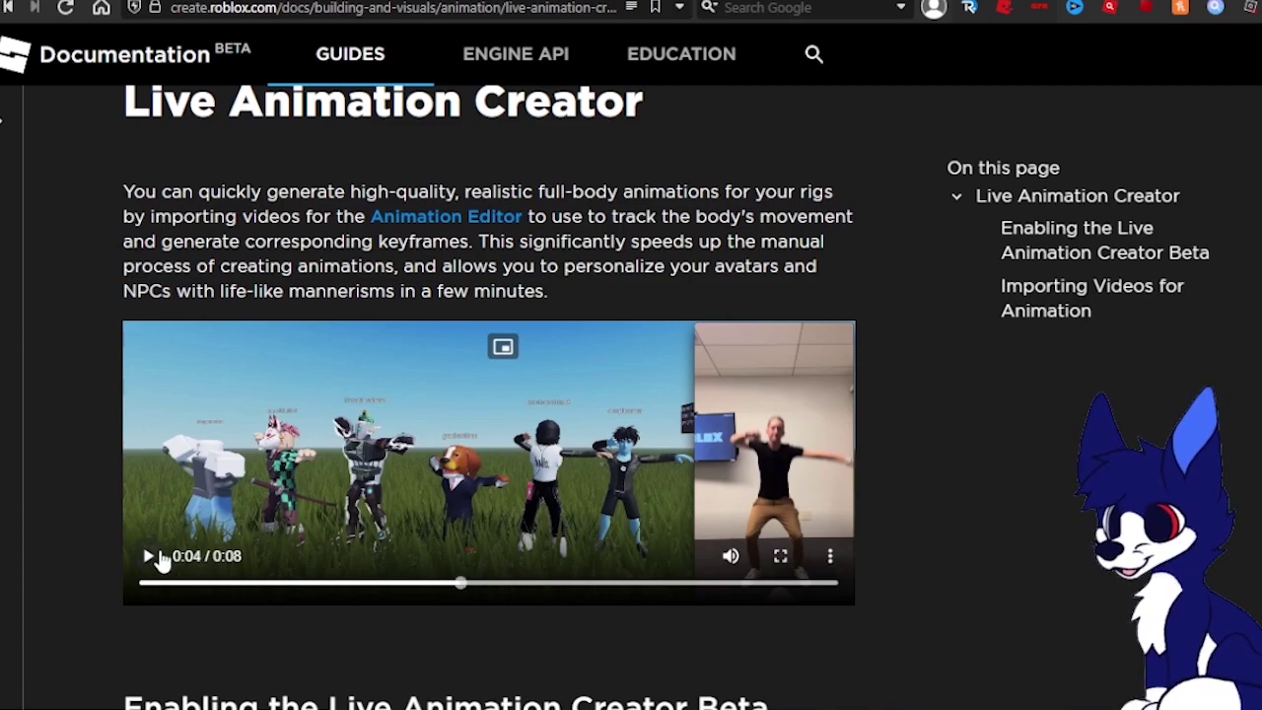
{"action": "left_click", "coordinate": [150, 557]}
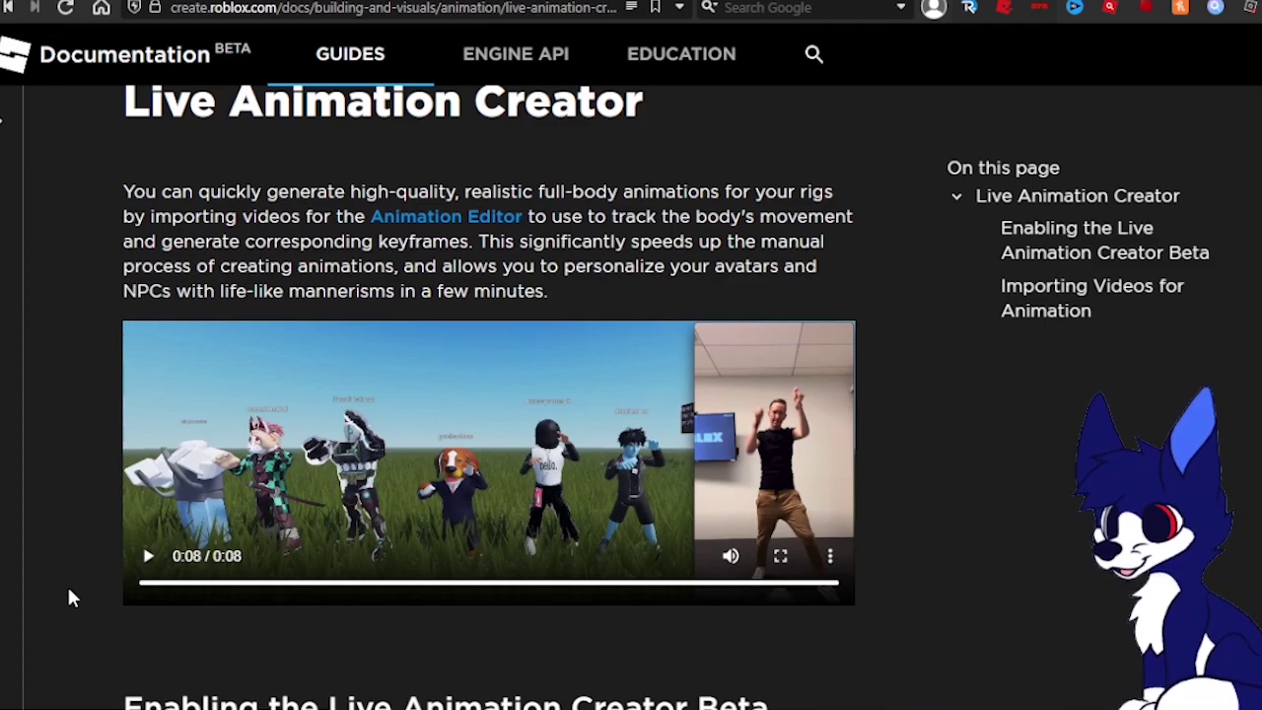
{"action": "scroll", "coordinate": [874, 457], "scroll_direction": "down", "scroll_amount": 6}
{"action": "scroll", "coordinate": [904, 324], "scroll_direction": "up", "scroll_amount": 5}
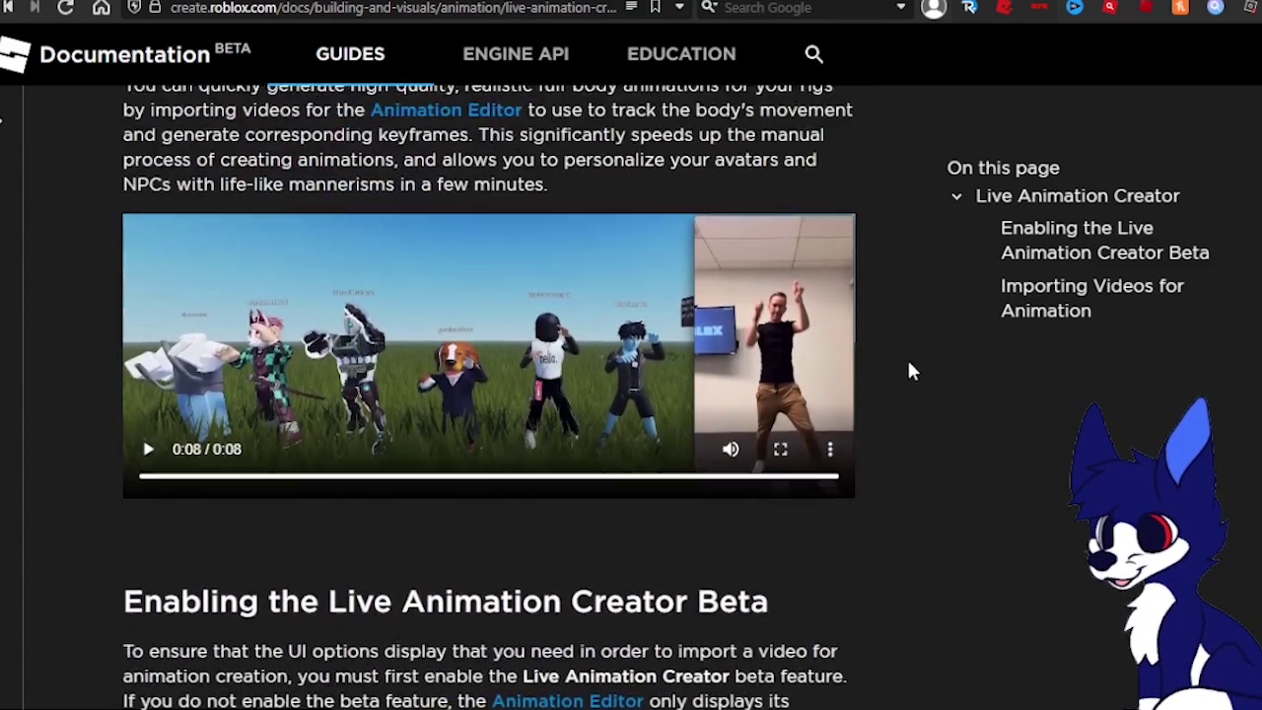
{"action": "scroll", "coordinate": [909, 364], "scroll_direction": "up", "scroll_amount": 1}
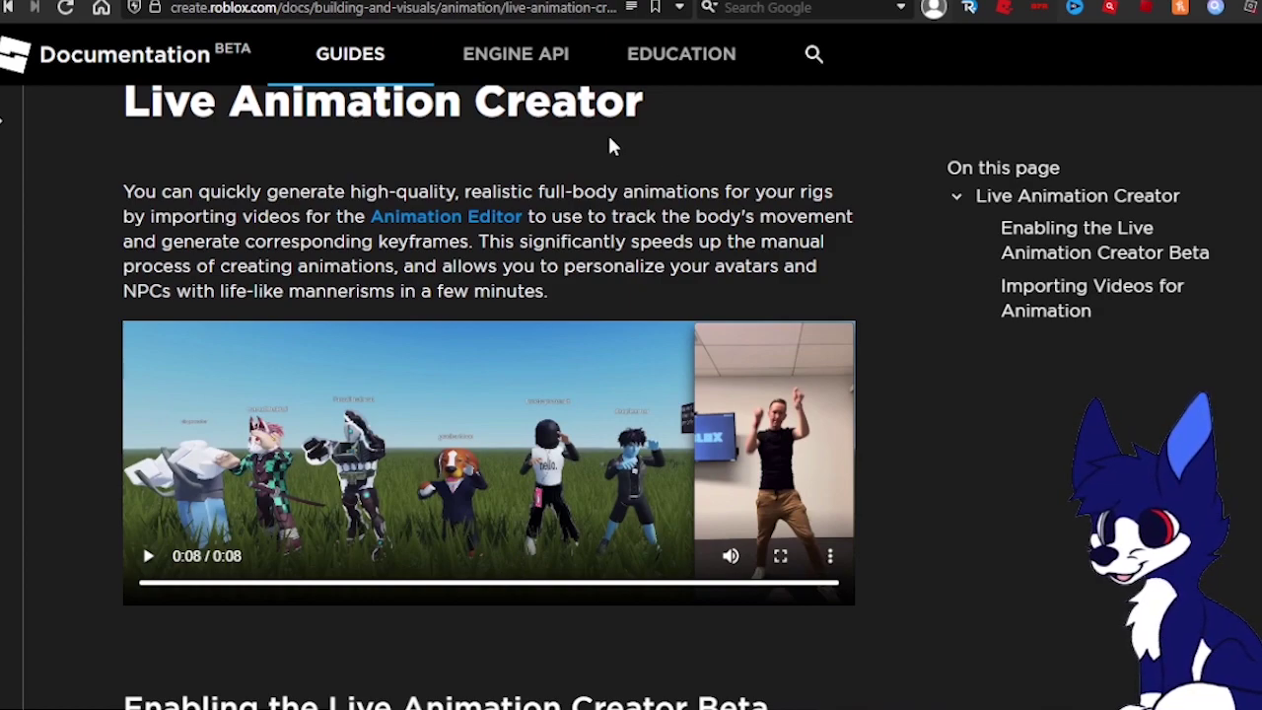
Step: Launch Roblox Studio and start a new place from the Baseplate template
{"action": "key", "text": "super"}
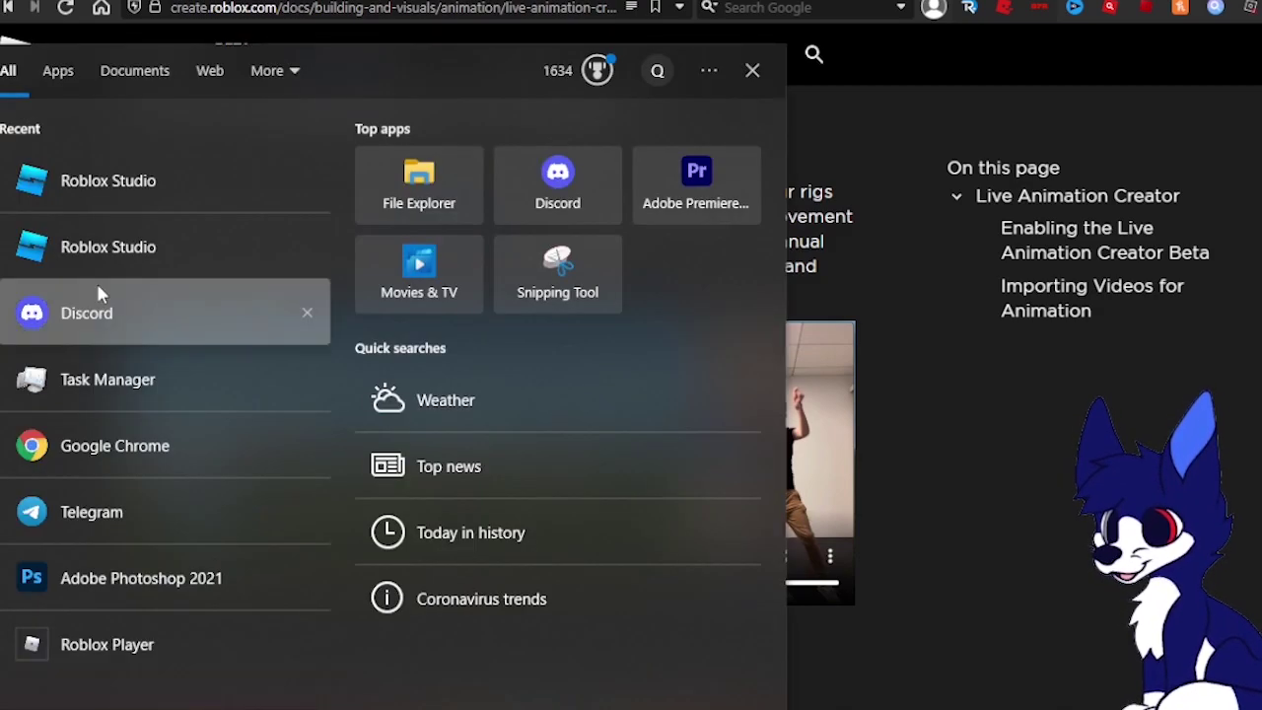
{"action": "right_click", "coordinate": [124, 268]}
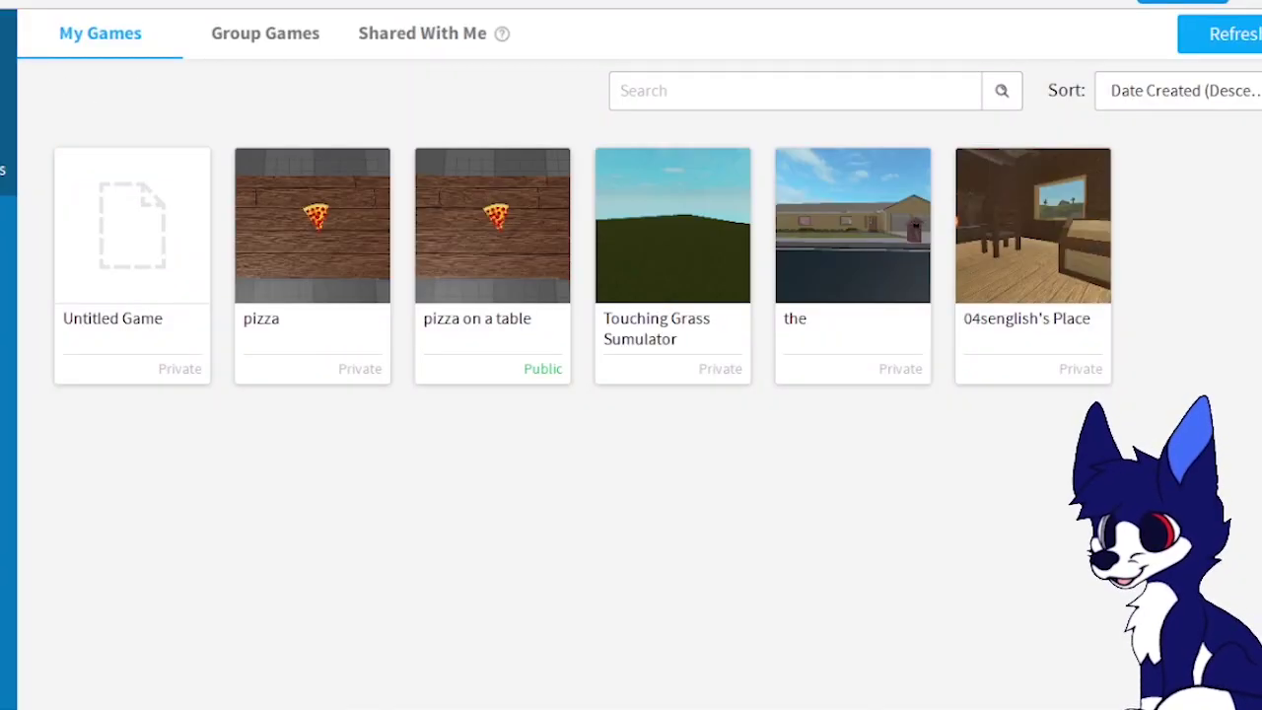
{"action": "left_click", "coordinate": [5, 119]}
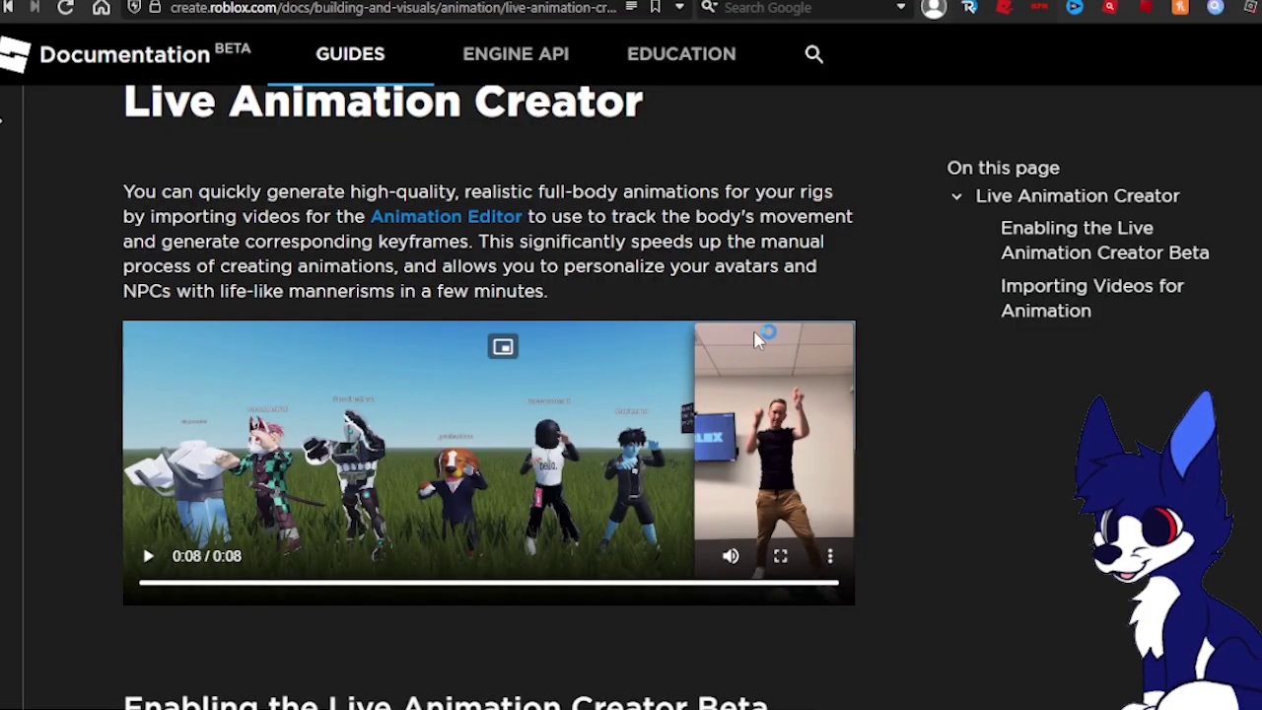
{"action": "scroll", "coordinate": [846, 274], "scroll_direction": "down", "scroll_amount": 3}
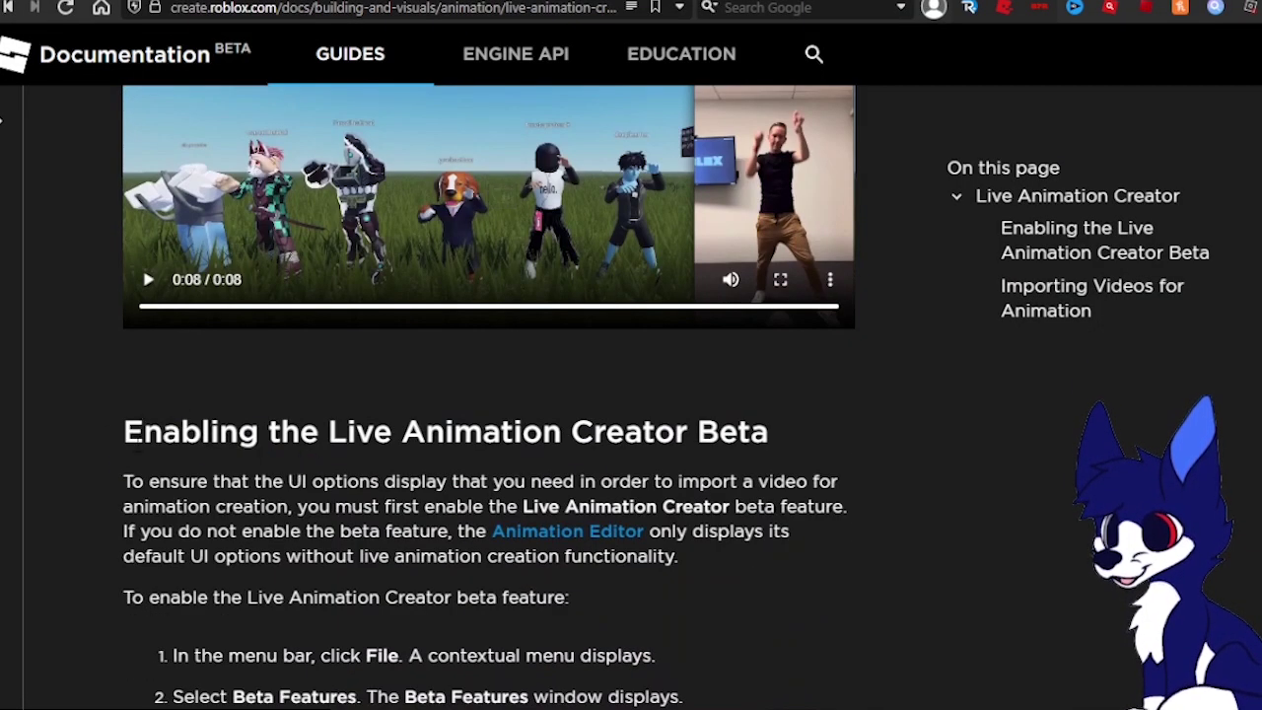
{"action": "left_click_drag", "start_coordinate": [162, 431], "coordinate": [203, 431]}
{"action": "left_click", "coordinate": [718, 416]}
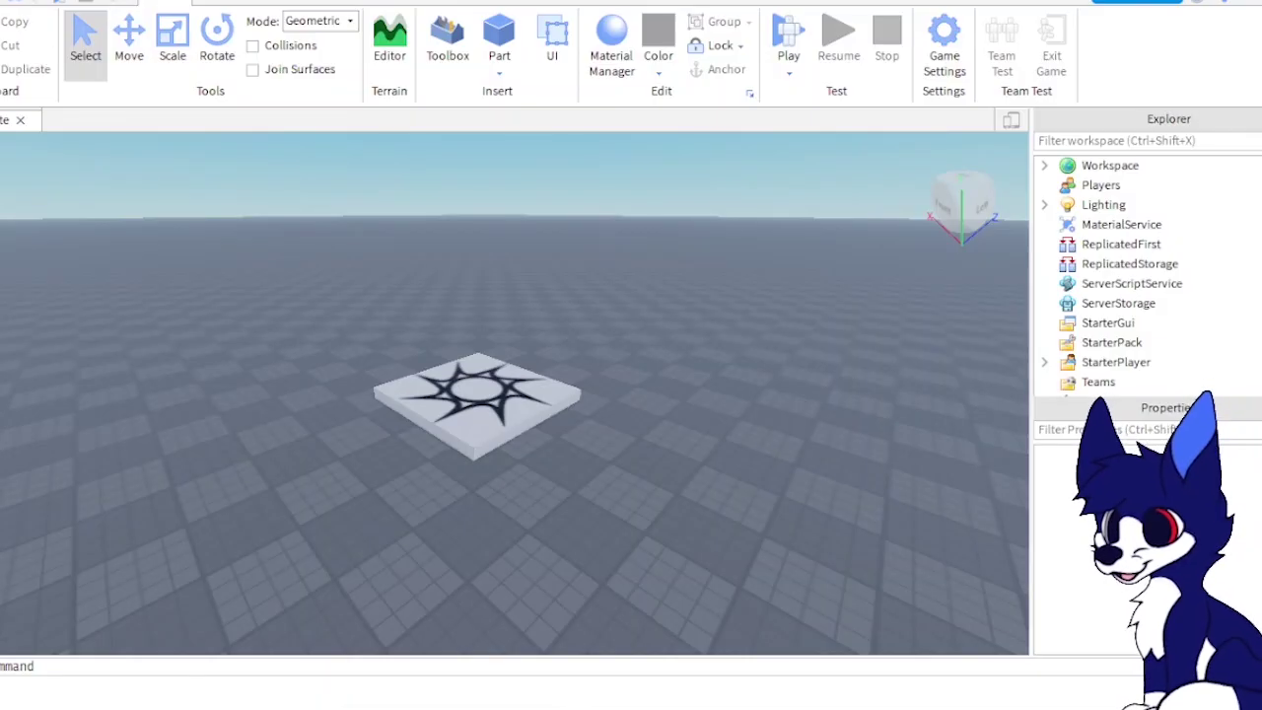
Step: Enable Live Animation Creator under File > Beta Features and save the change
{"action": "left_click", "coordinate": [4, 14]}
{"action": "left_click", "coordinate": [18, 345]}
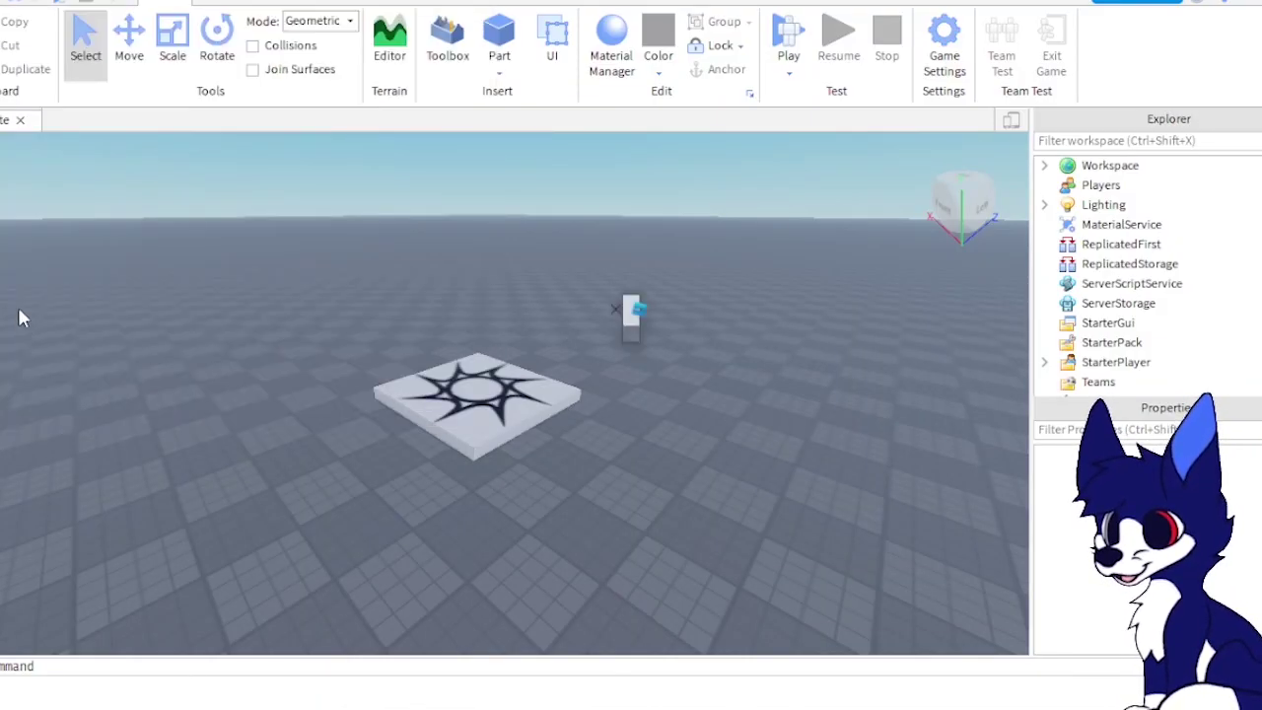
{"action": "scroll", "coordinate": [543, 367], "scroll_direction": "down", "scroll_amount": 3}
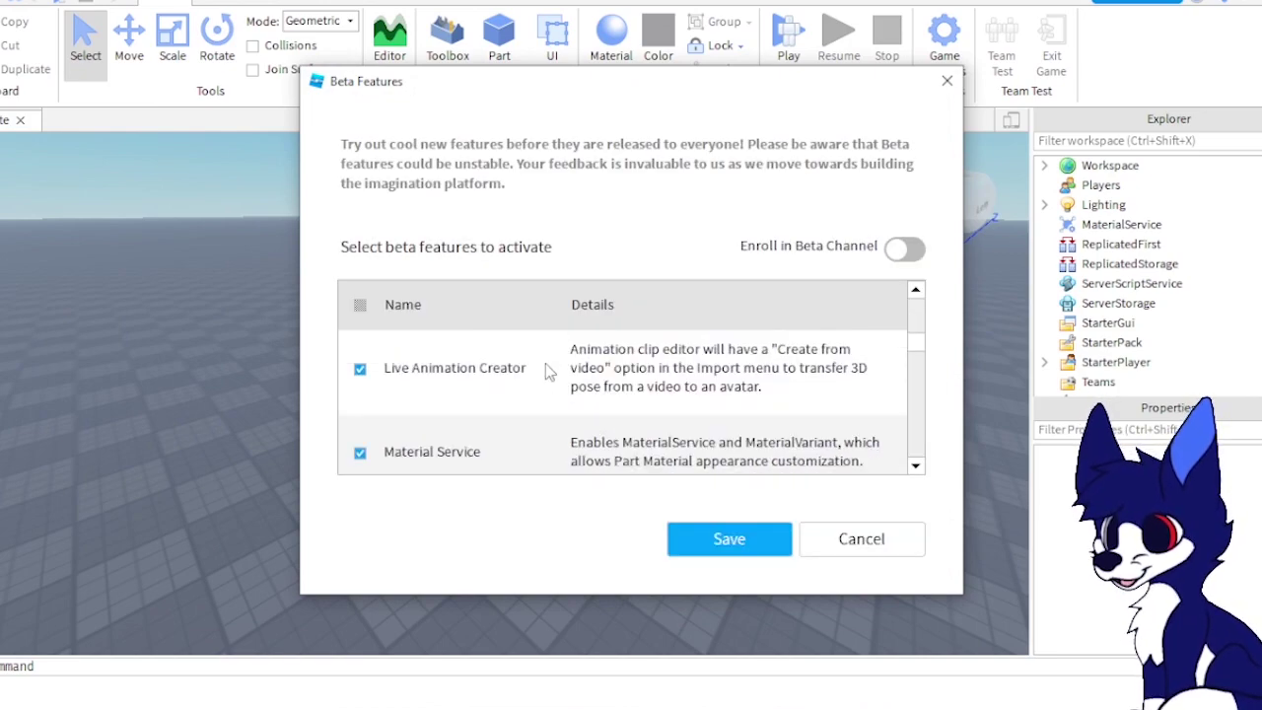
{"action": "double_click", "coordinate": [399, 380]}
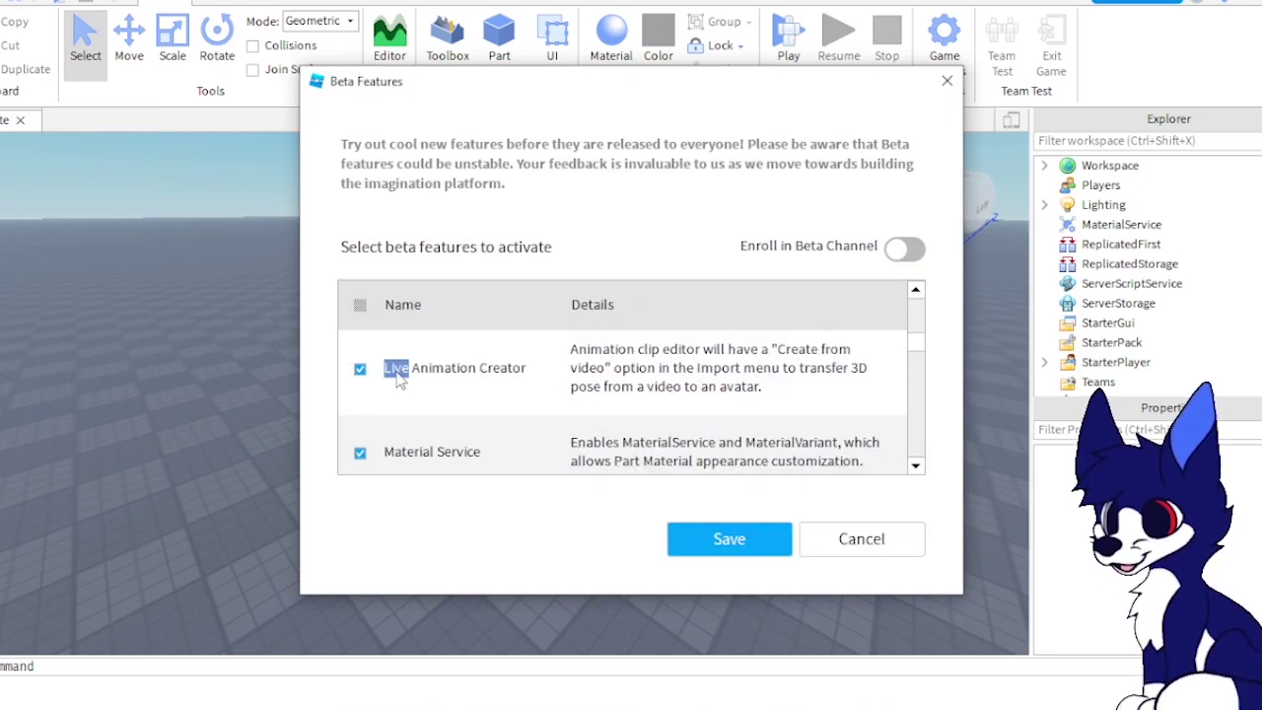
{"action": "left_click", "coordinate": [744, 550]}
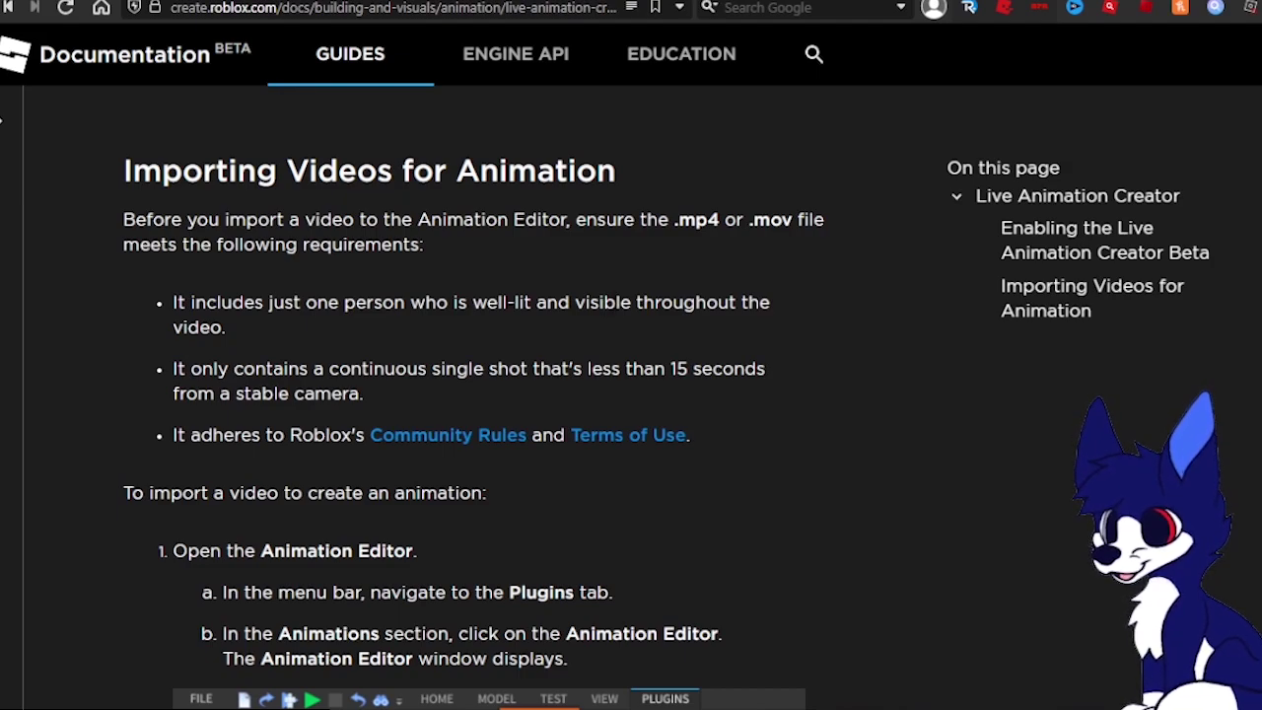
{"action": "left_click_drag", "start_coordinate": [237, 370], "coordinate": [725, 370]}
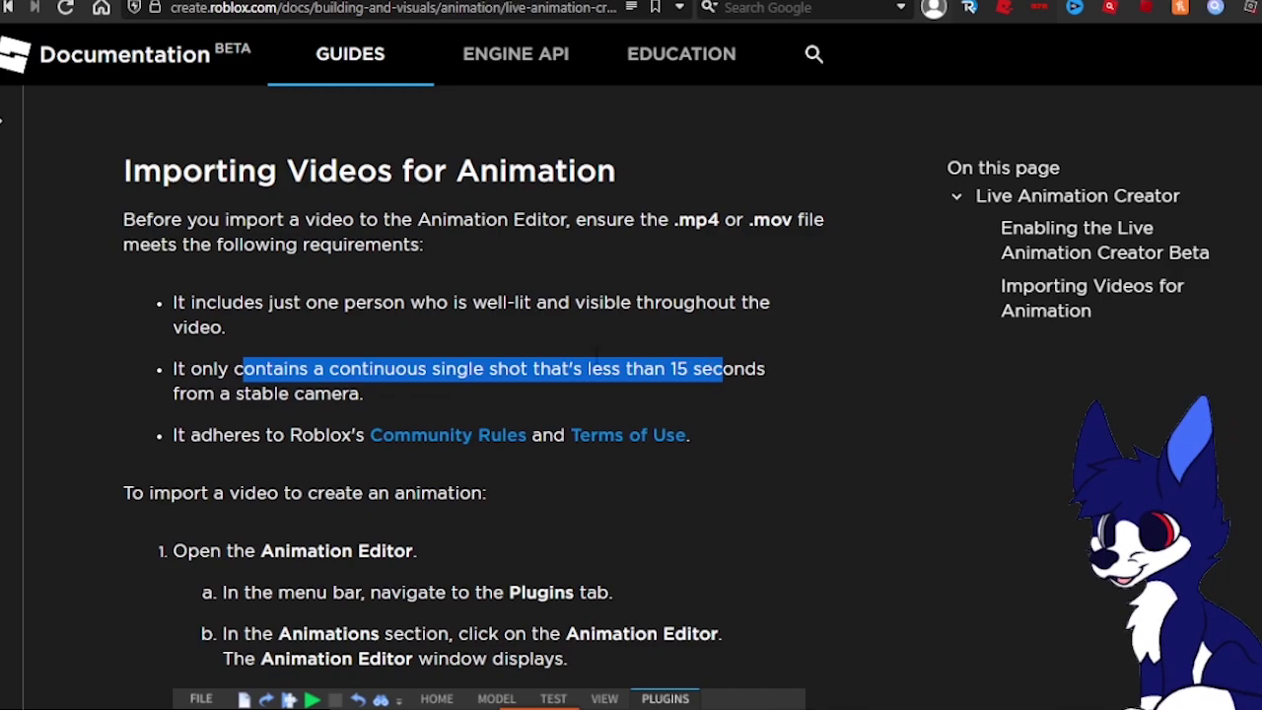
{"action": "left_click", "coordinate": [1, 119]}
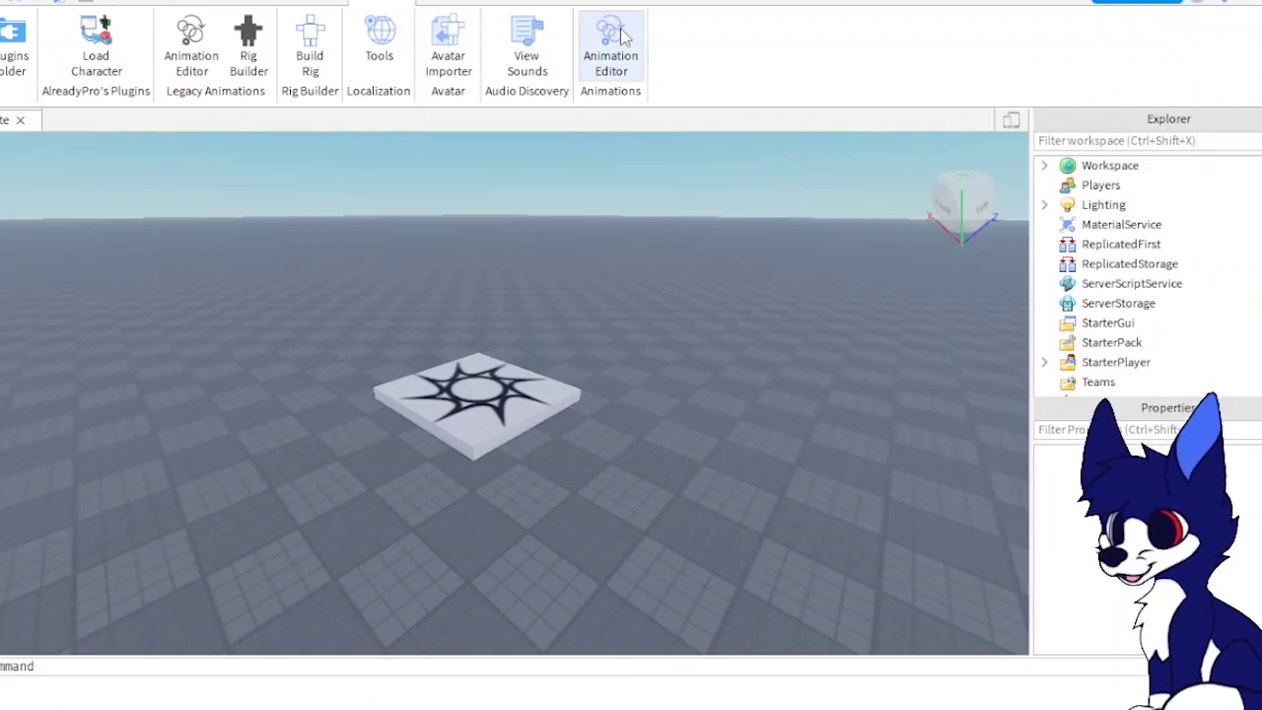
Step: Open the Animation Editor from the Plugins tab and start the Load Character plugin
{"action": "left_click", "coordinate": [621, 36]}
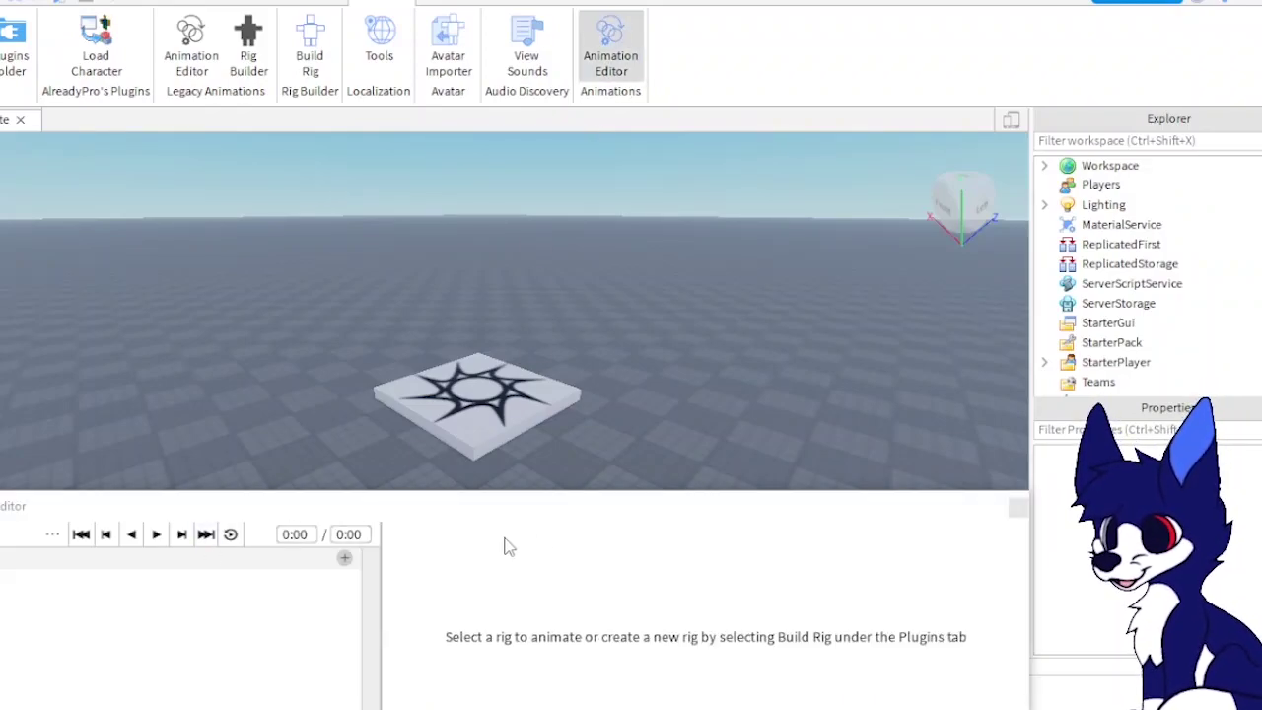
{"action": "left_click", "coordinate": [94, 59]}
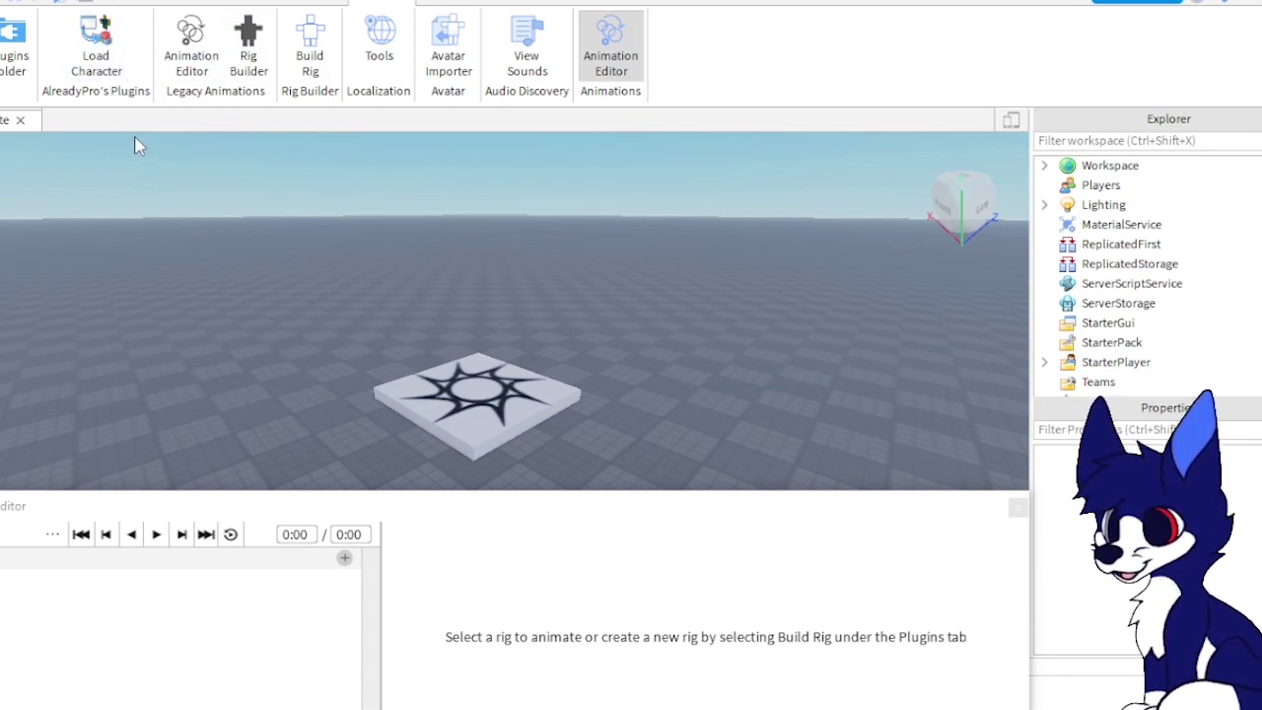
Step: Spawn the loaded avatar on the spawn pad as an R15 rig
{"action": "left_click", "coordinate": [96, 49]}
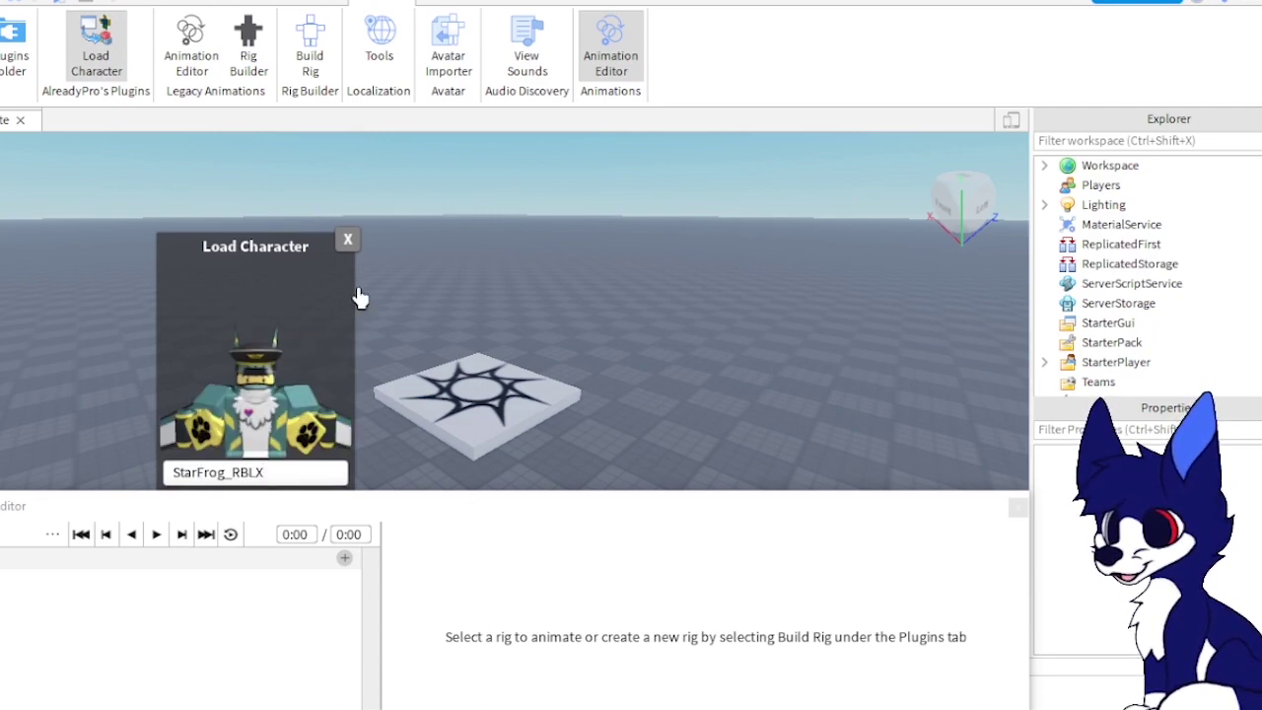
{"action": "left_click_drag", "start_coordinate": [282, 258], "coordinate": [203, 186]}
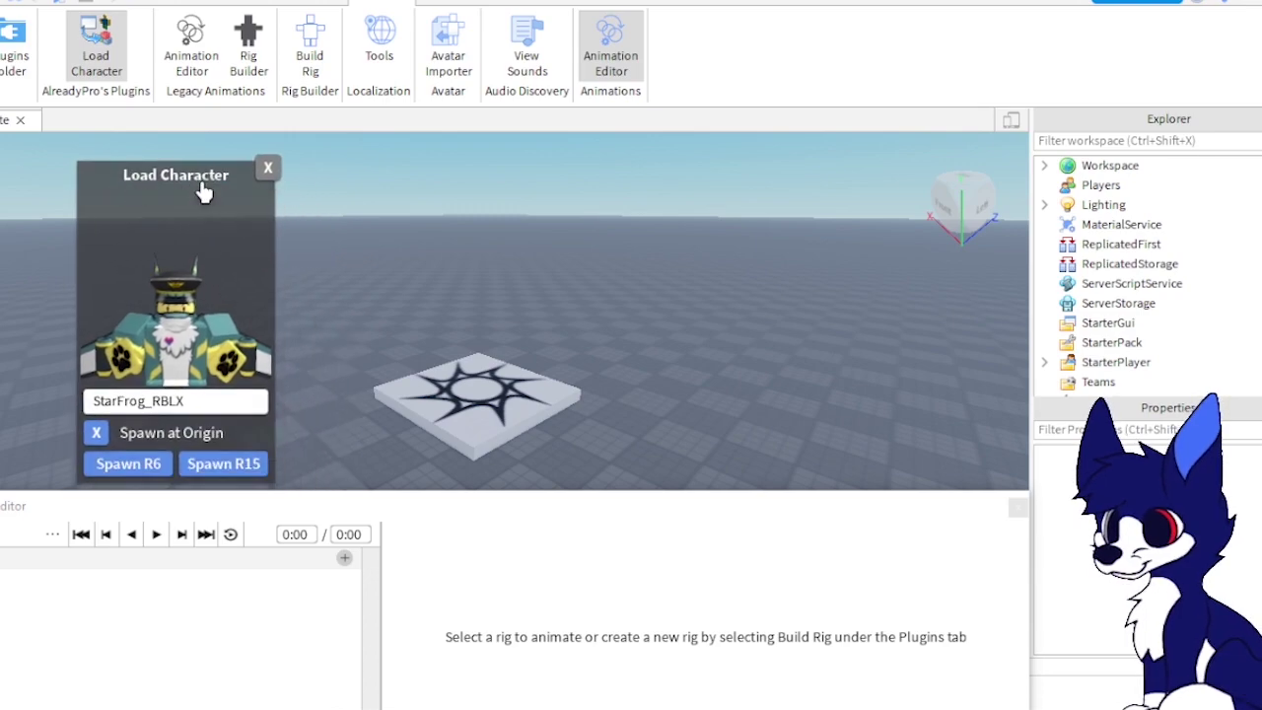
{"action": "left_click", "coordinate": [223, 466]}
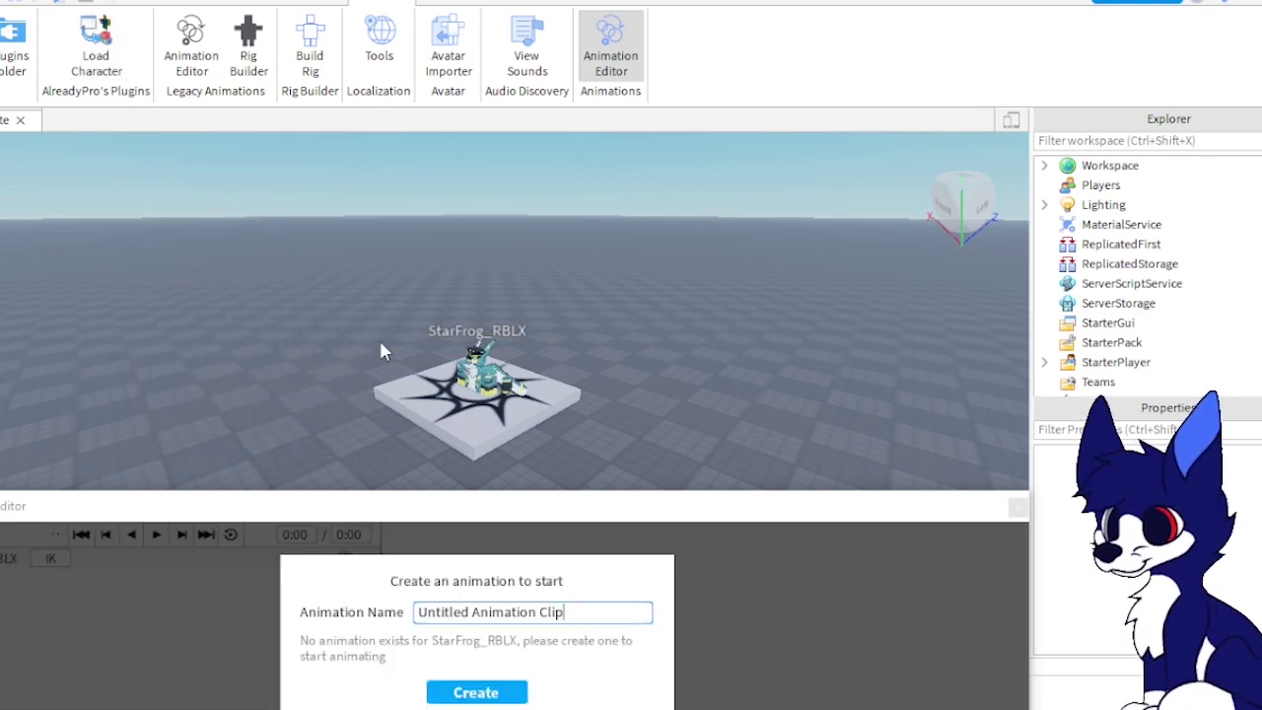
Step: Create 'Untitled Animation Clip' and import the Double Dream Feet_Trim video into it
{"action": "left_click", "coordinate": [471, 693]}
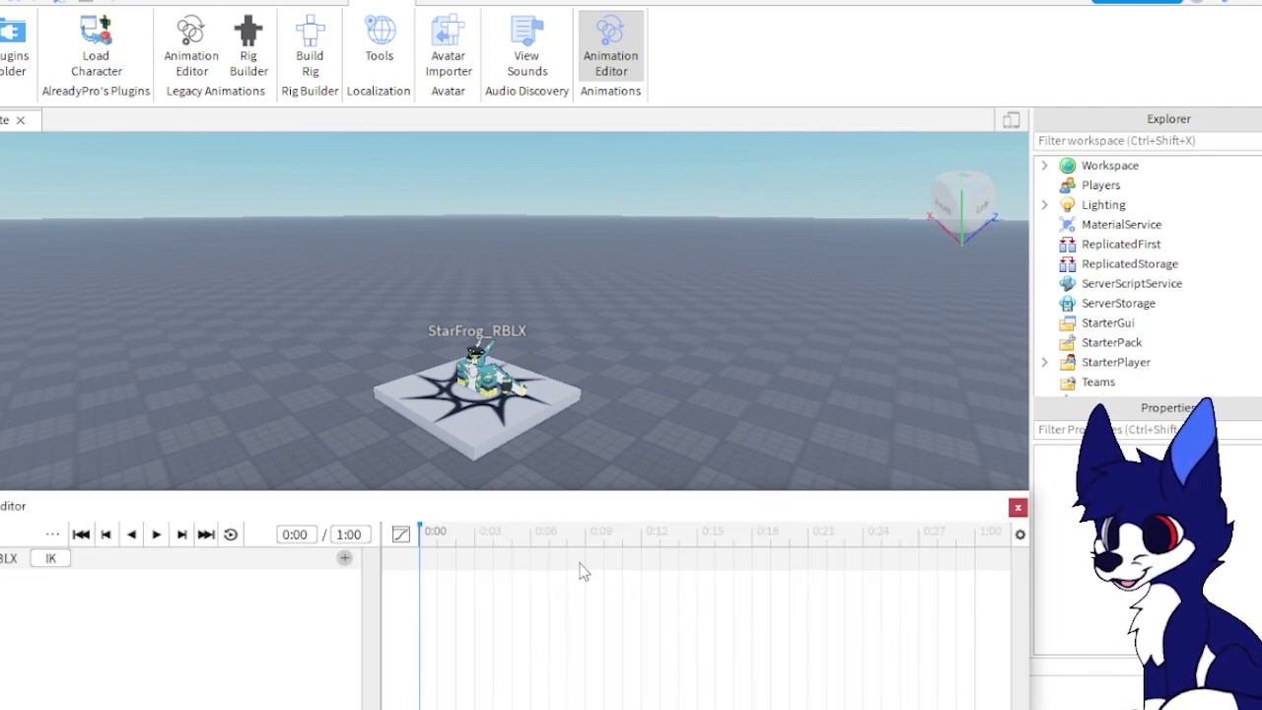
{"action": "left_click", "coordinate": [54, 538]}
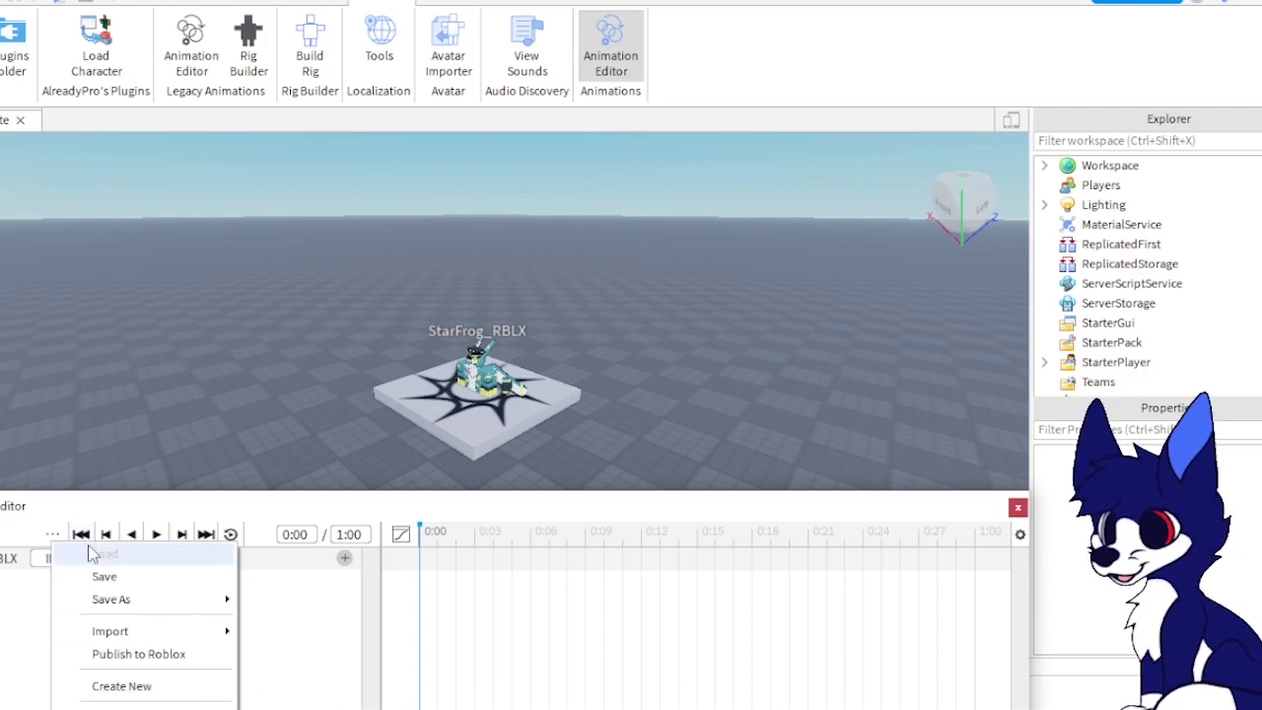
{"action": "mouse_move", "coordinate": [161, 635]}
{"action": "left_click", "coordinate": [295, 678]}
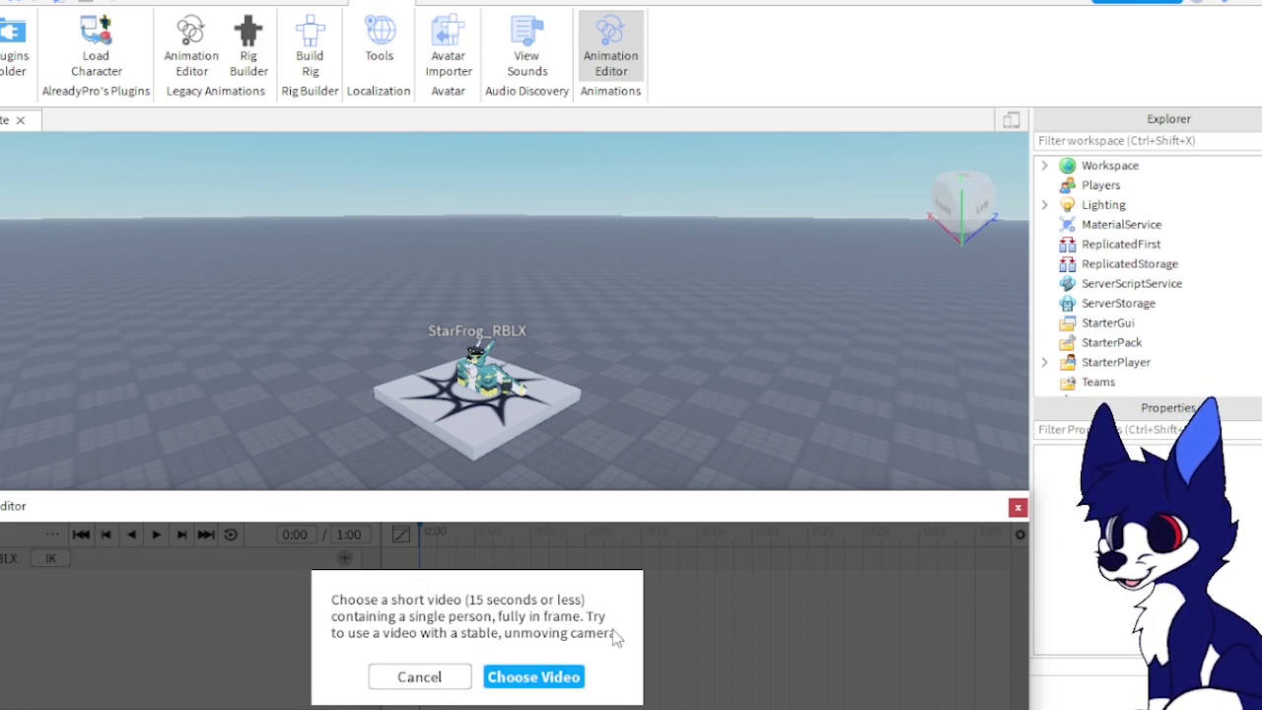
{"action": "left_click", "coordinate": [541, 676]}
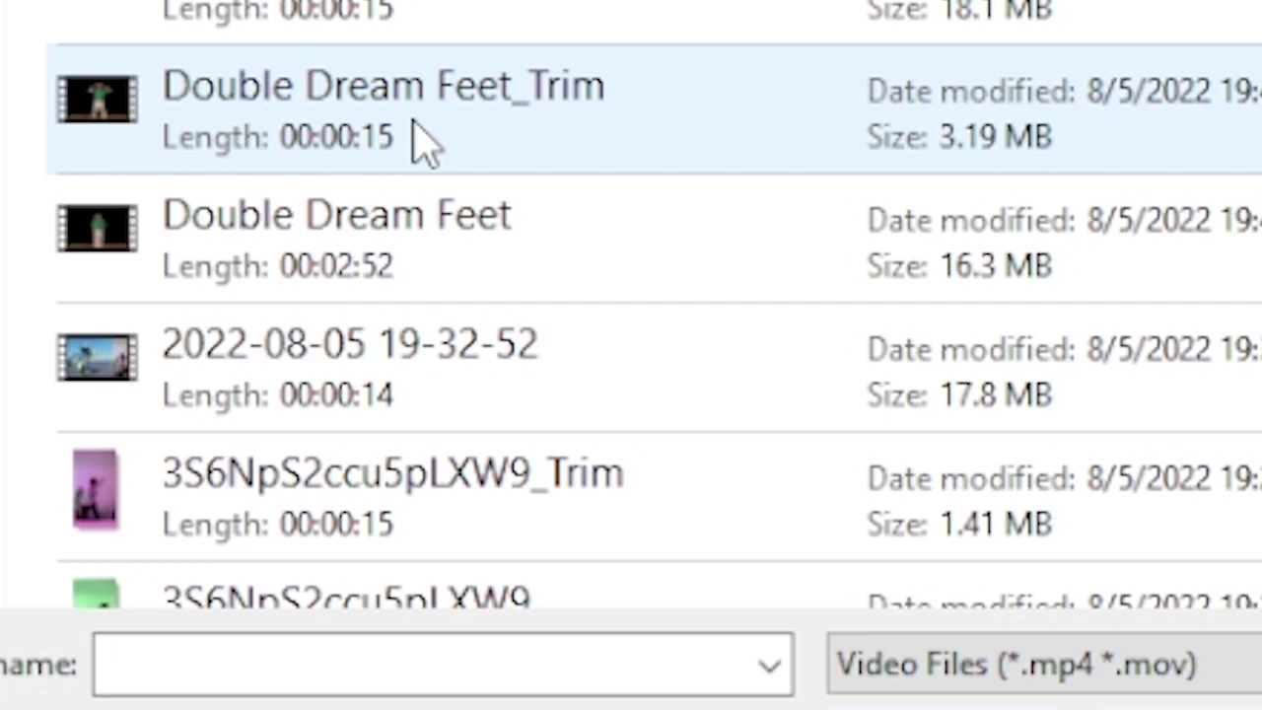
{"action": "double_click", "coordinate": [451, 143]}
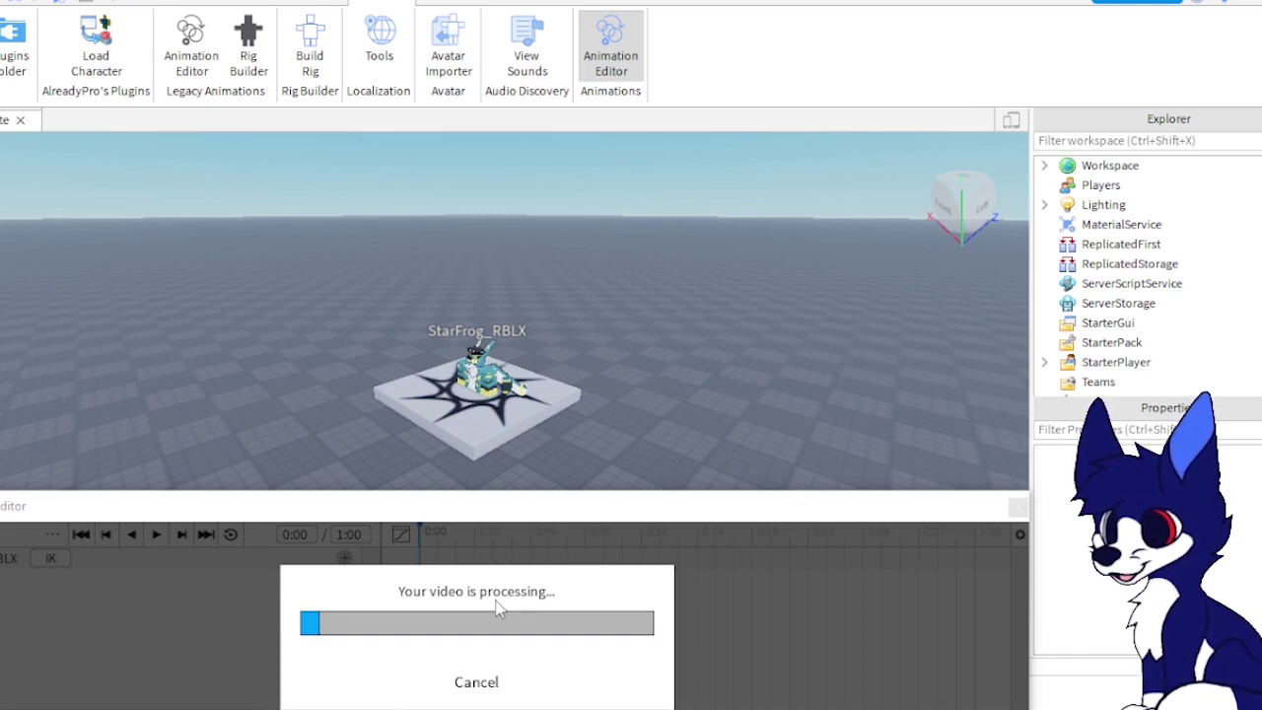
Step: Select the avatar rig and switch to the Move tool on the Home tab
{"action": "right_click_drag", "start_coordinate": [690, 326], "coordinate": [592, 226]}
{"action": "left_click", "coordinate": [545, 202]}
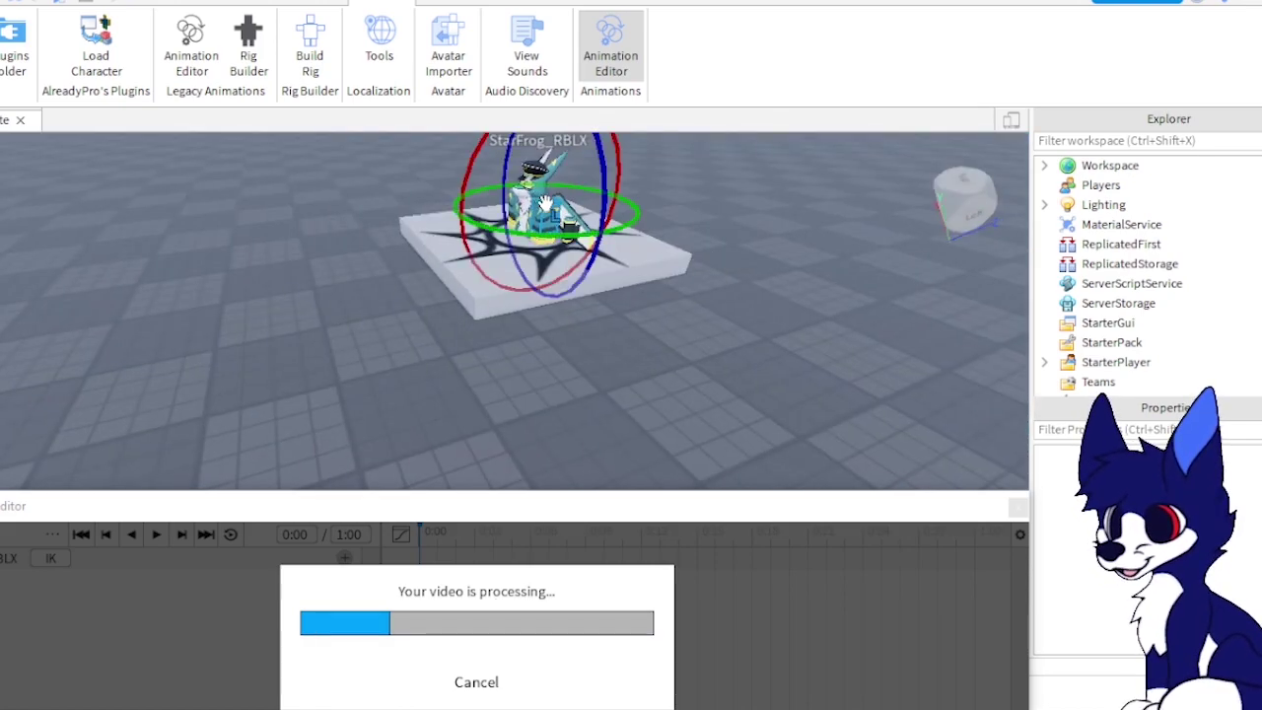
{"action": "left_click", "coordinate": [129, 3]}
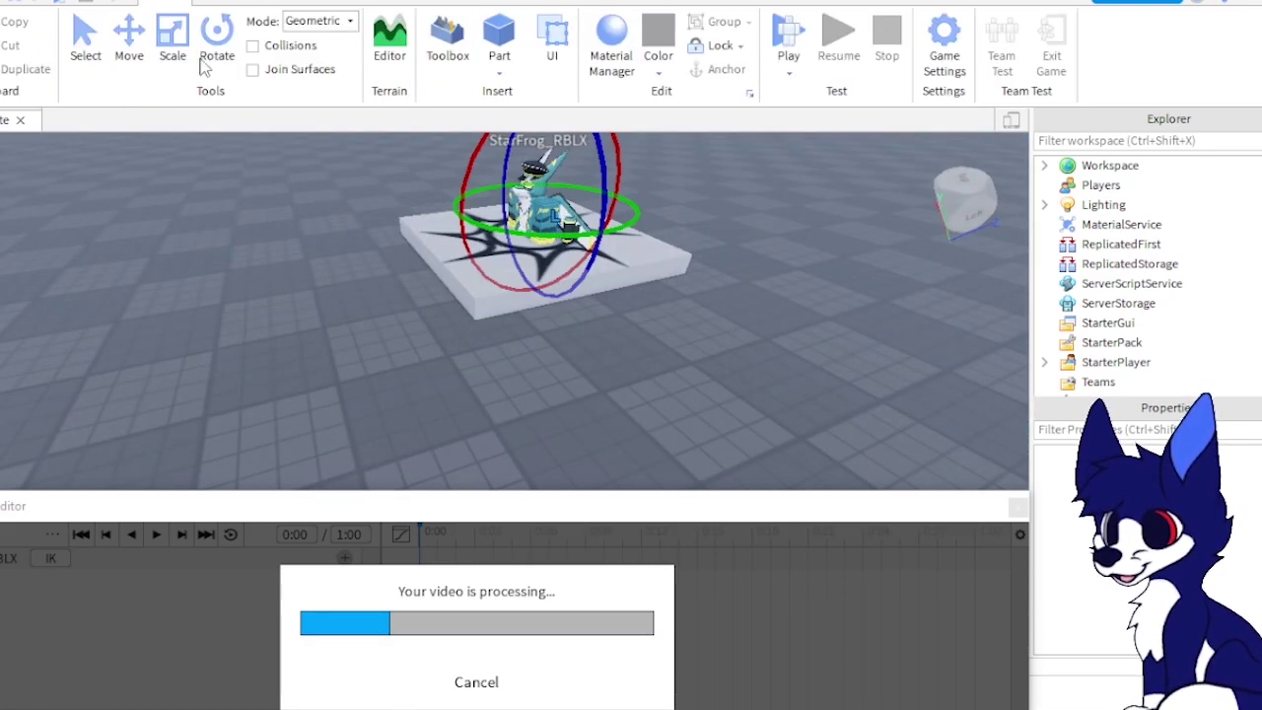
{"action": "left_click", "coordinate": [89, 42]}
{"action": "left_click", "coordinate": [129, 39]}
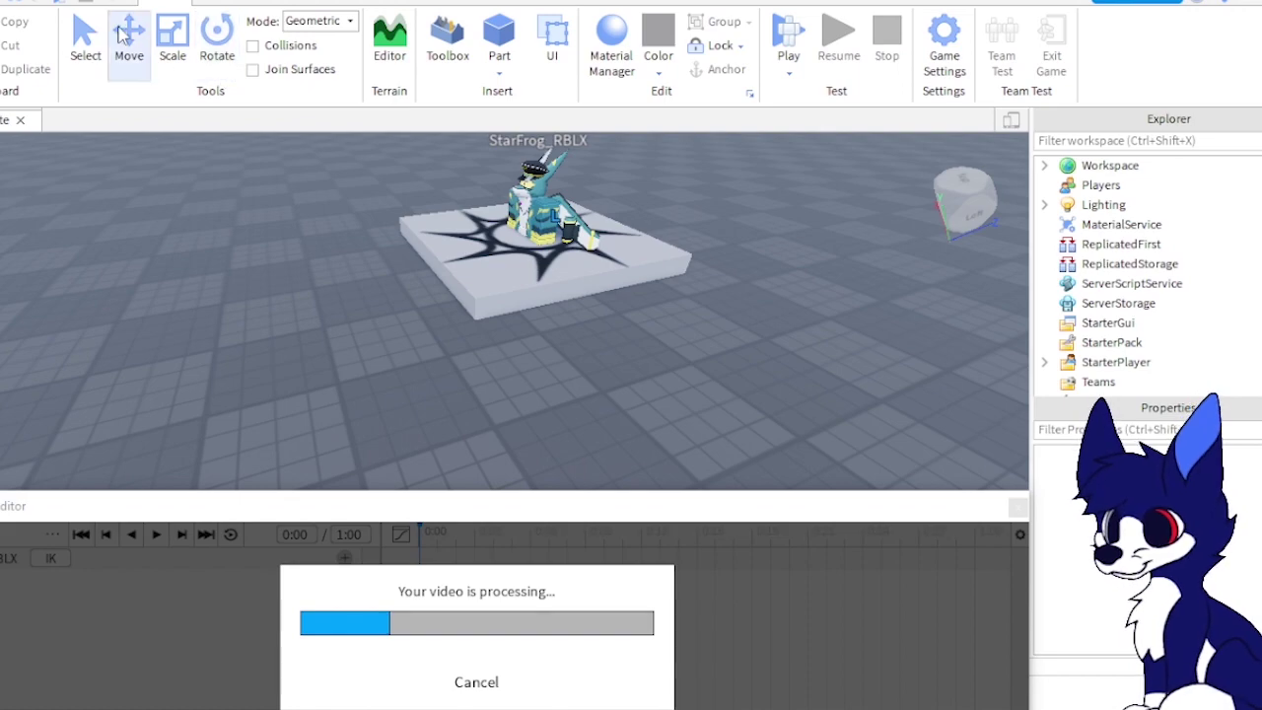
Step: Drag the StarFrog_RBLX model off the spawn pad onto the open grid
{"action": "left_click", "coordinate": [564, 197]}
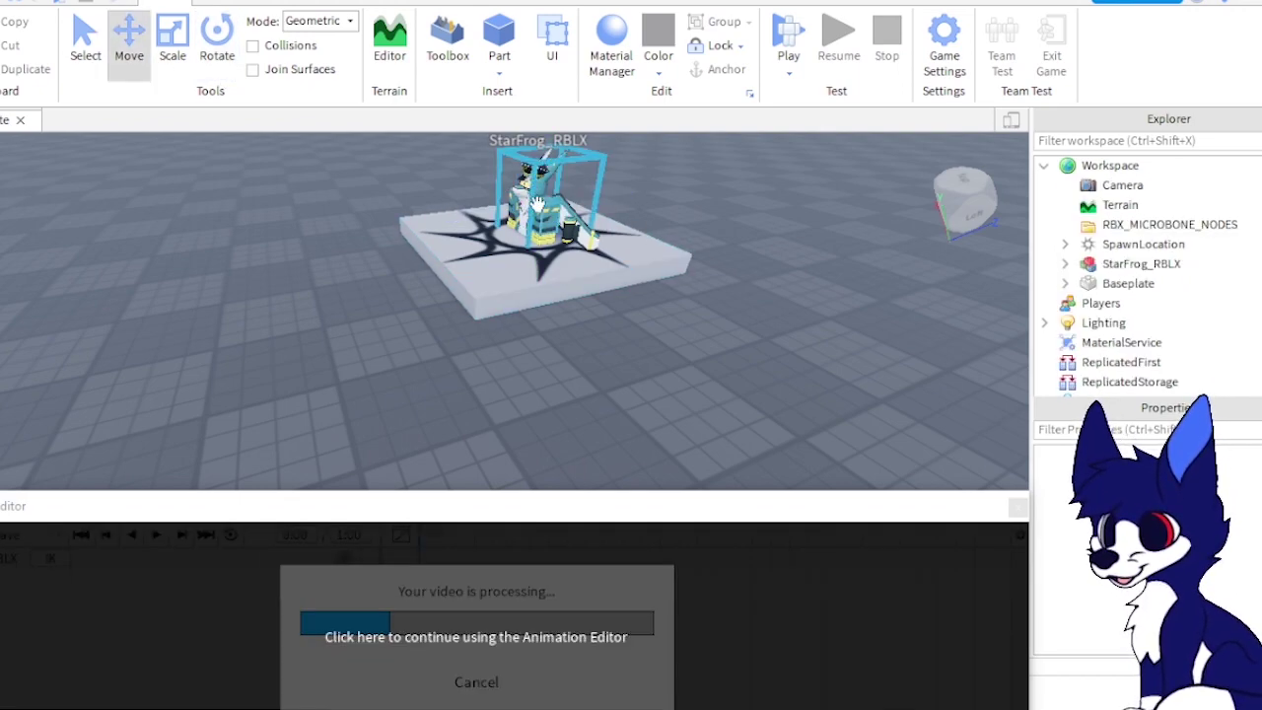
{"action": "left_click", "coordinate": [617, 283]}
{"action": "left_click_drag", "start_coordinate": [616, 284], "coordinate": [901, 345]}
{"action": "key", "text": "f"}
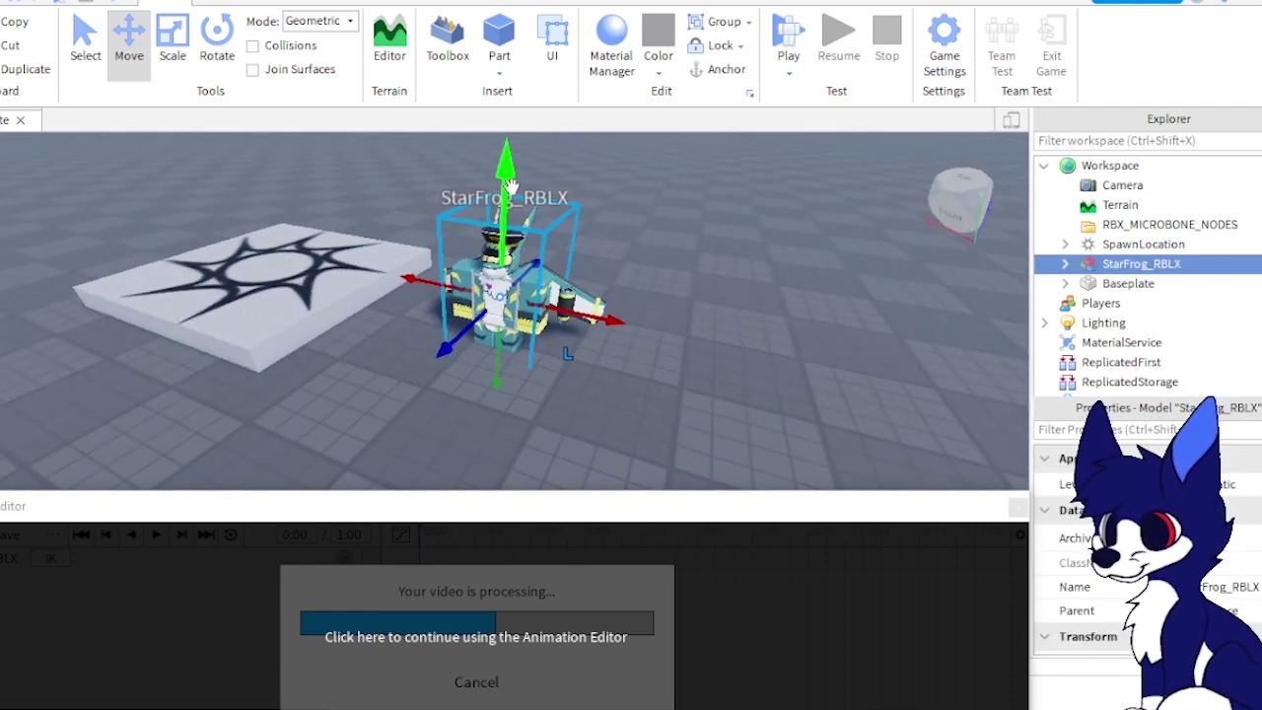
{"action": "scroll", "coordinate": [592, 365], "scroll_direction": "down", "scroll_amount": 3}
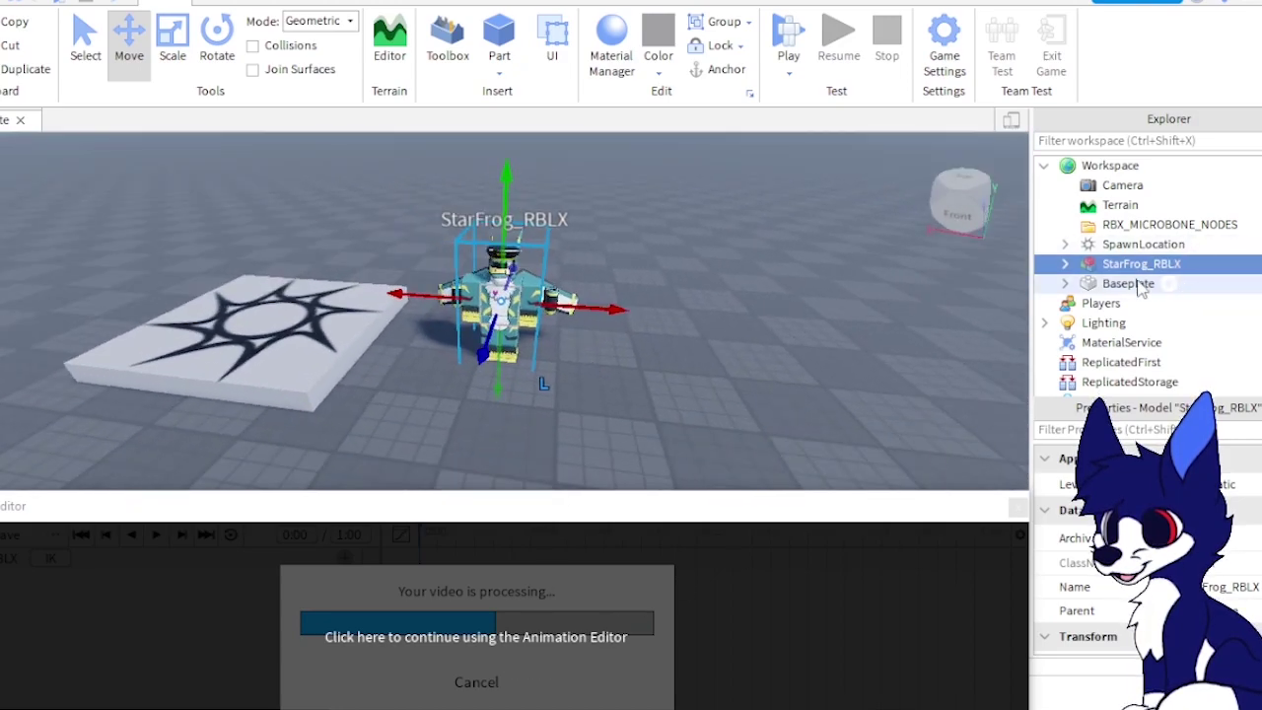
{"action": "key", "text": "F2"}
{"action": "left_click", "coordinate": [525, 644]}
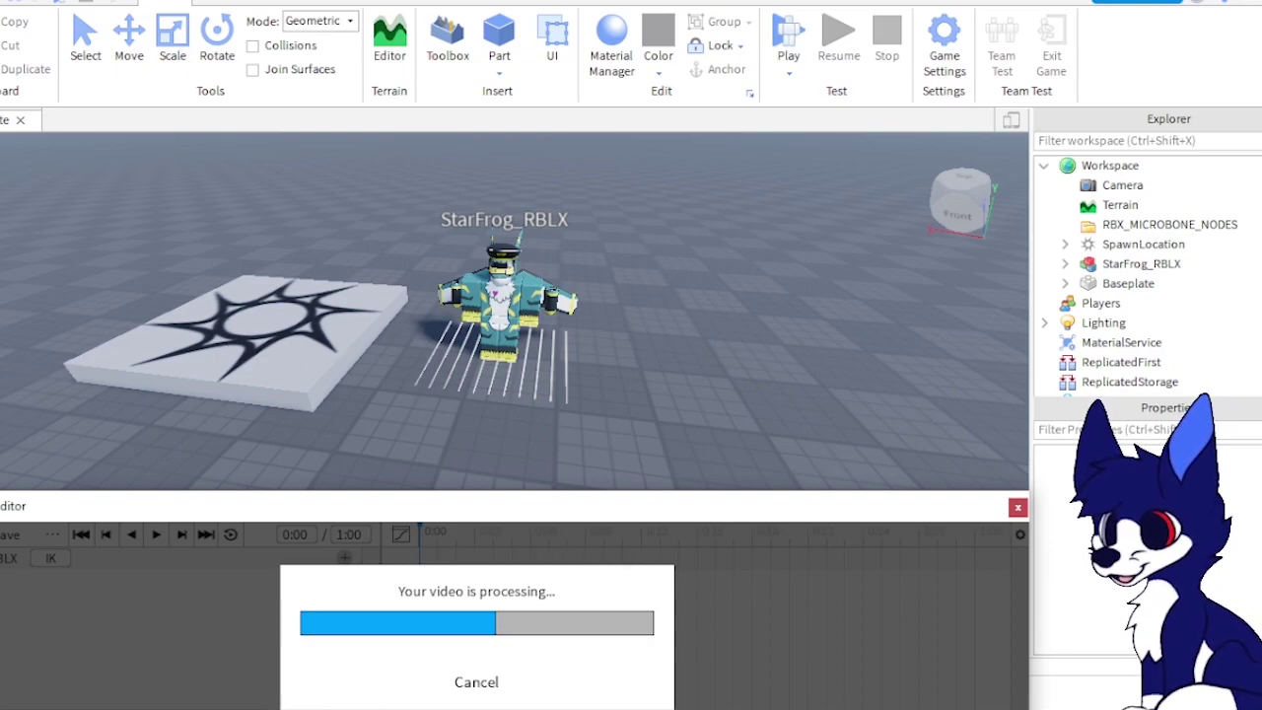
Step: Orbit around StarFrog_RBLX and play the 14:29 animation generated from the video
{"action": "mouse_move", "coordinate": [740, 709]}
{"action": "scroll", "coordinate": [586, 415], "scroll_direction": "up", "scroll_amount": 5}
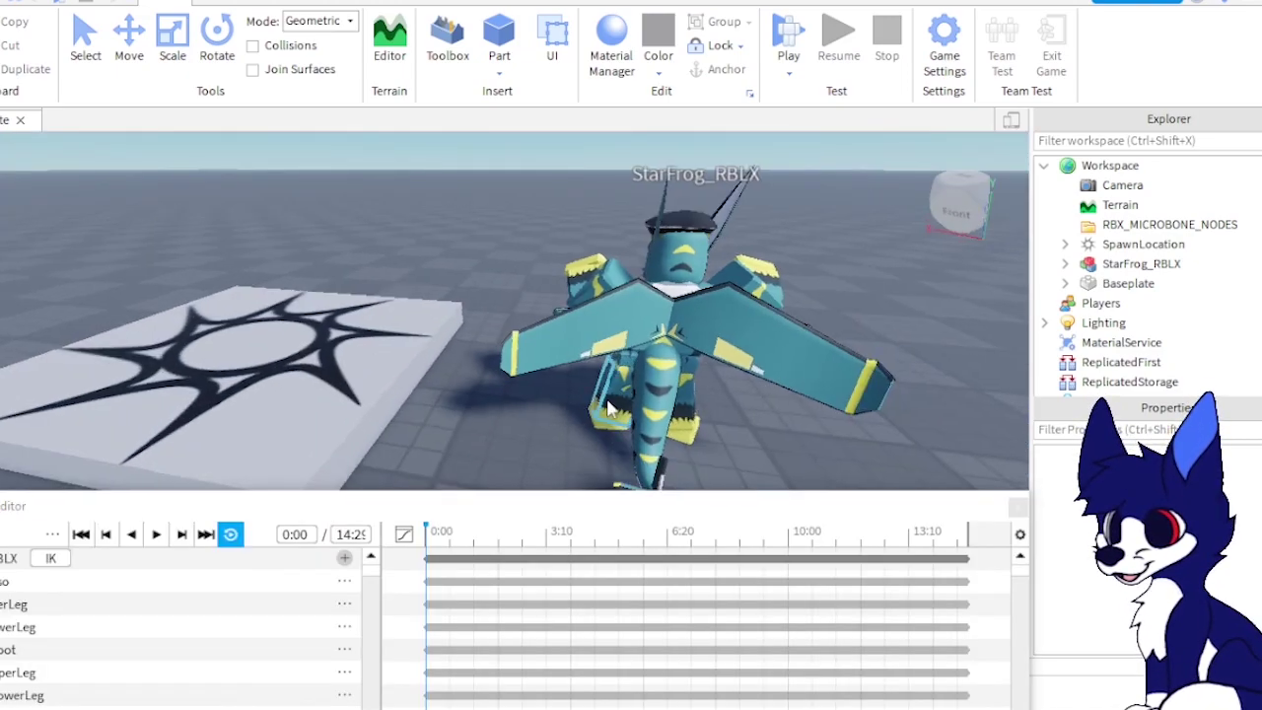
{"action": "mouse_move", "coordinate": [585, 415]}
{"action": "right_mouse_down"}
{"action": "mouse_move", "coordinate": [586, 398]}
{"action": "mouse_move", "coordinate": [602, 402]}
{"action": "right_mouse_up"}
{"action": "scroll", "coordinate": [597, 410], "scroll_direction": "down", "scroll_amount": 5}
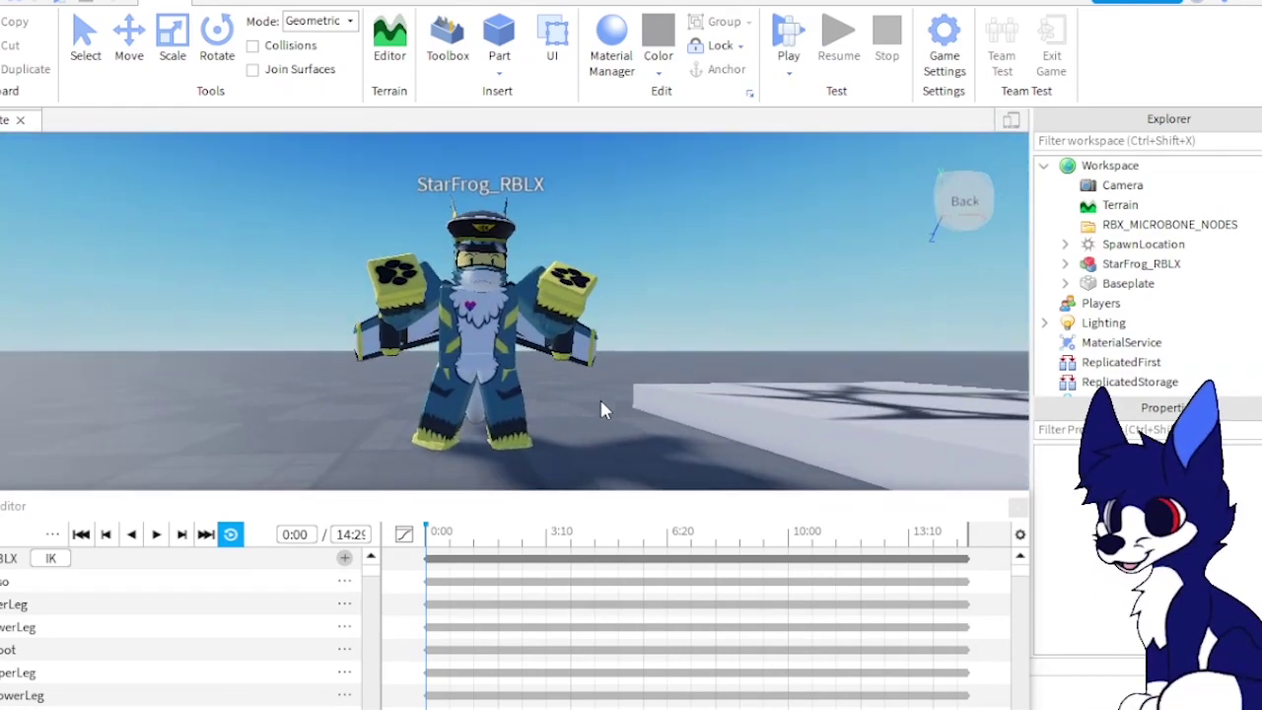
{"action": "left_click", "coordinate": [157, 533]}
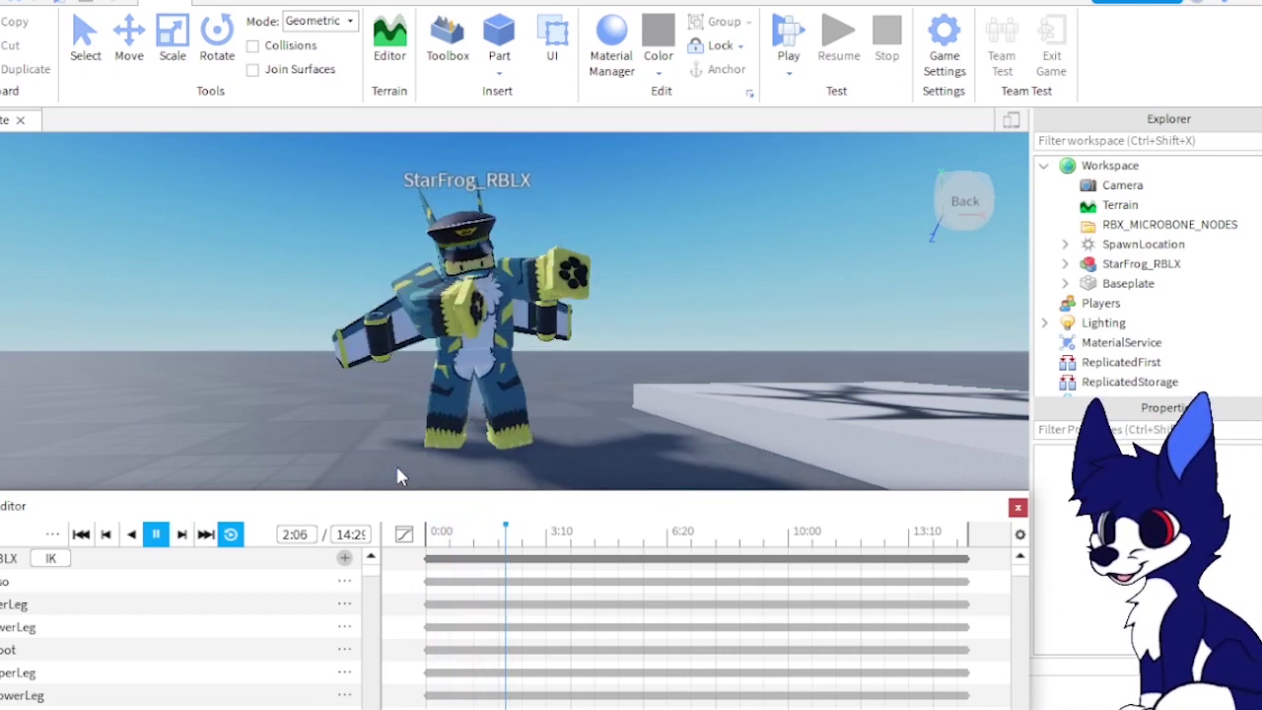